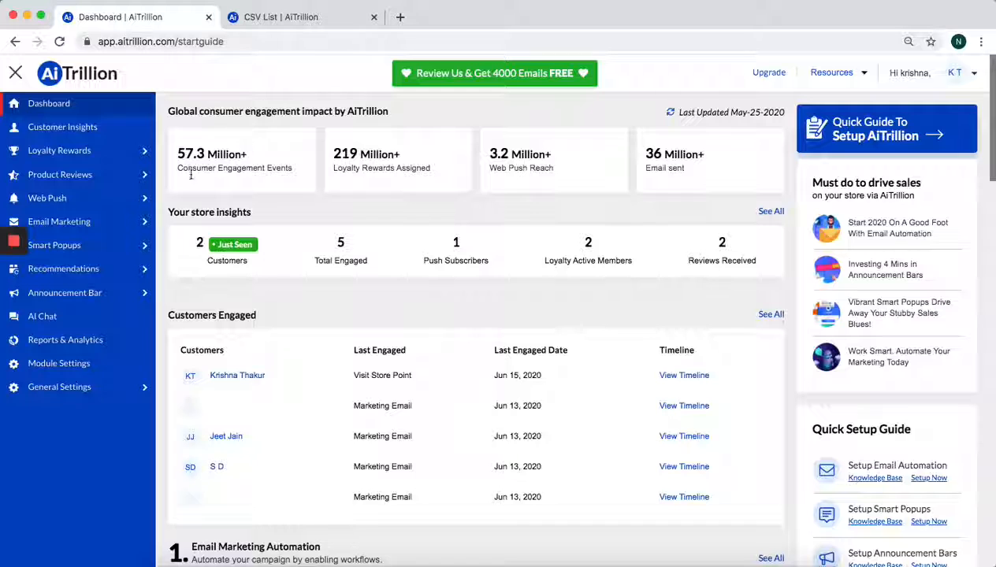
Open the module settings and enable the Announcement Bar module
click(59, 365)
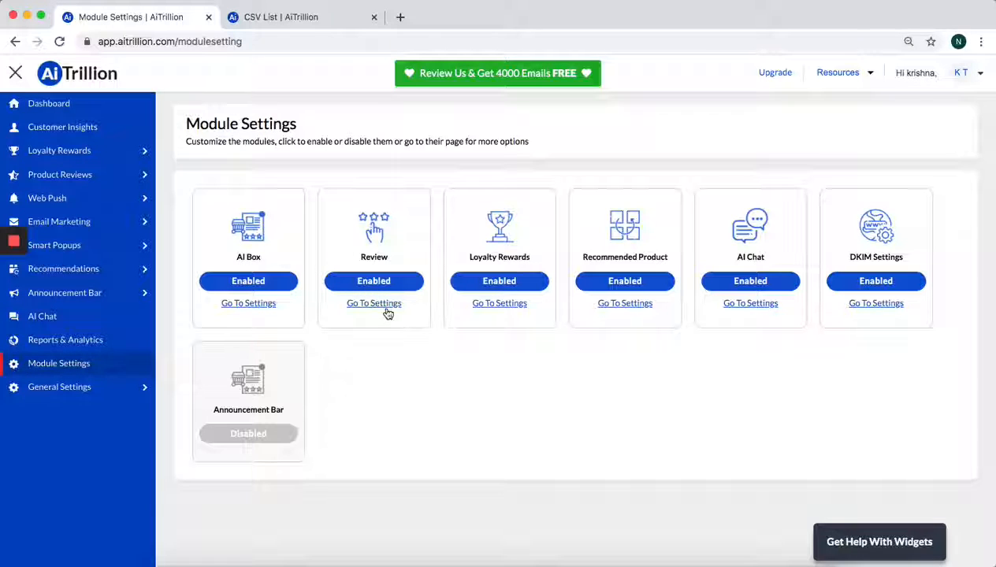
click(285, 442)
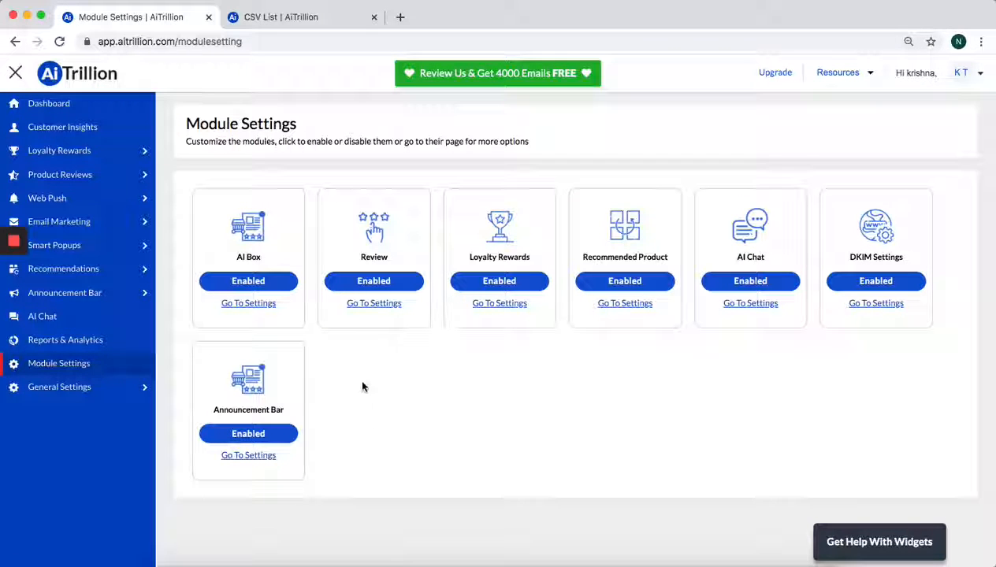
Open the Loyalty Rewards module's settings and set the theme color to blue 2C0EFF
click(489, 309)
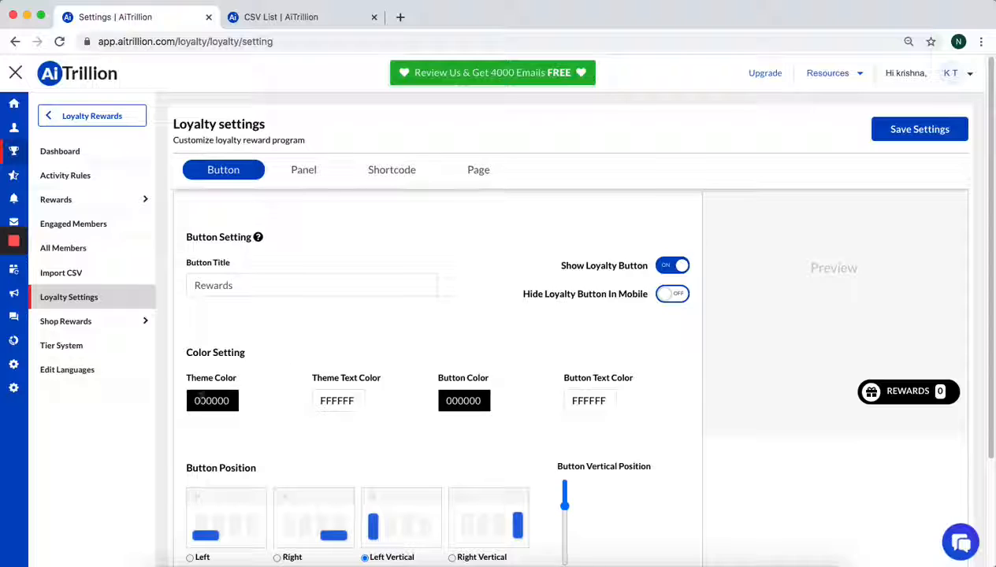
click(199, 402)
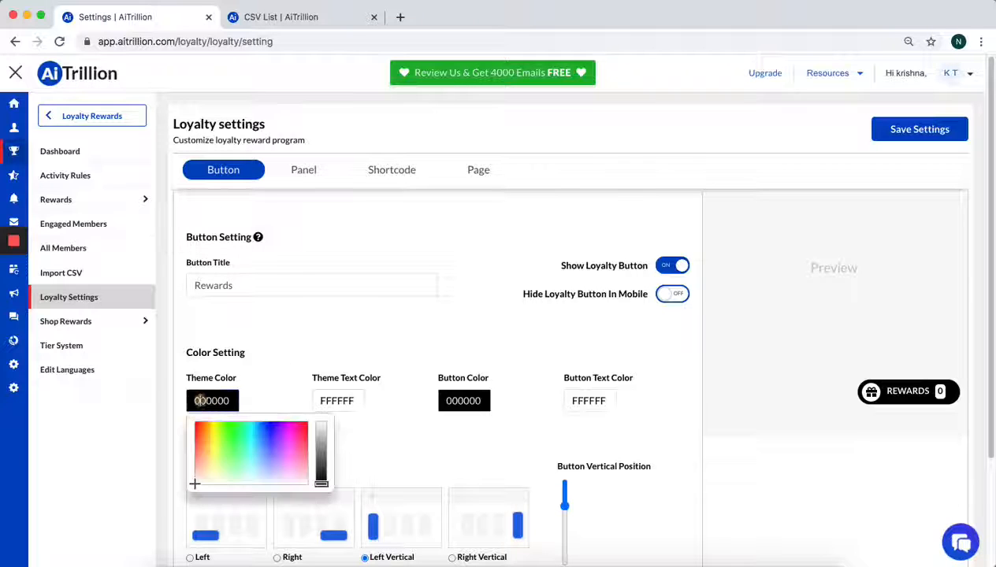
click(251, 439)
drag(252, 440, 272, 426)
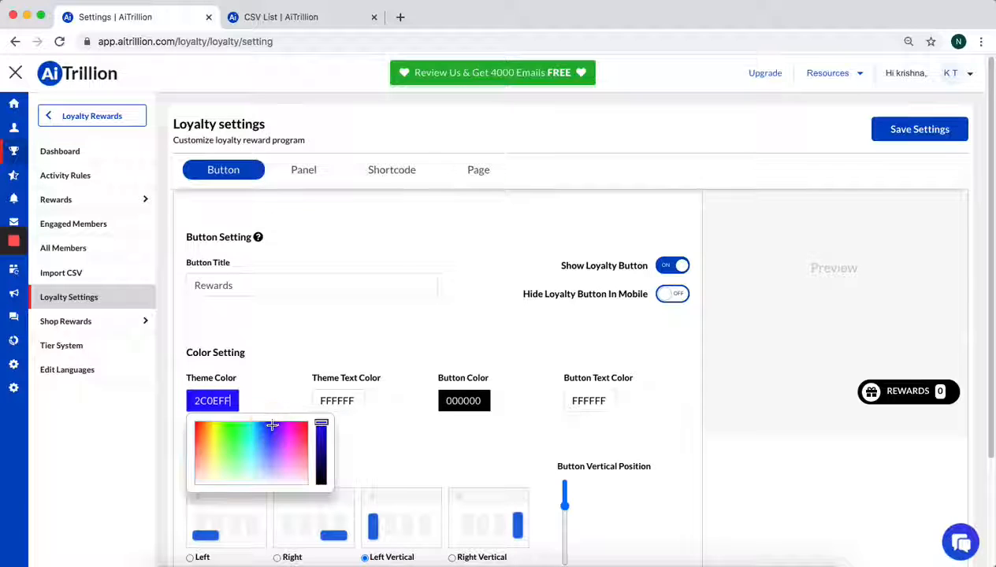
Set the loyalty theme text color to red F40A3D and the button color to pink FF4BEB
click(334, 404)
drag(390, 417, 424, 414)
click(464, 402)
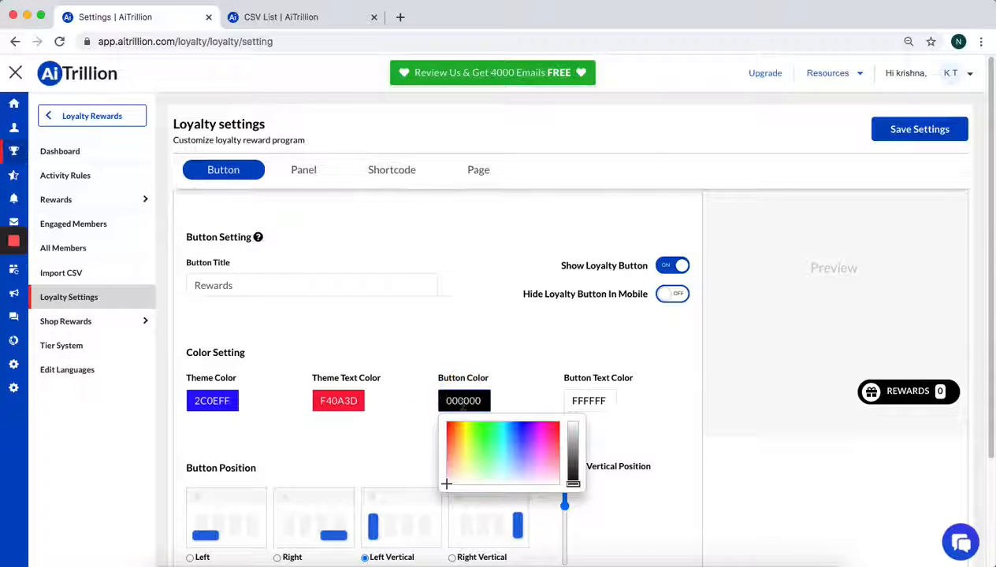
drag(469, 441, 553, 430)
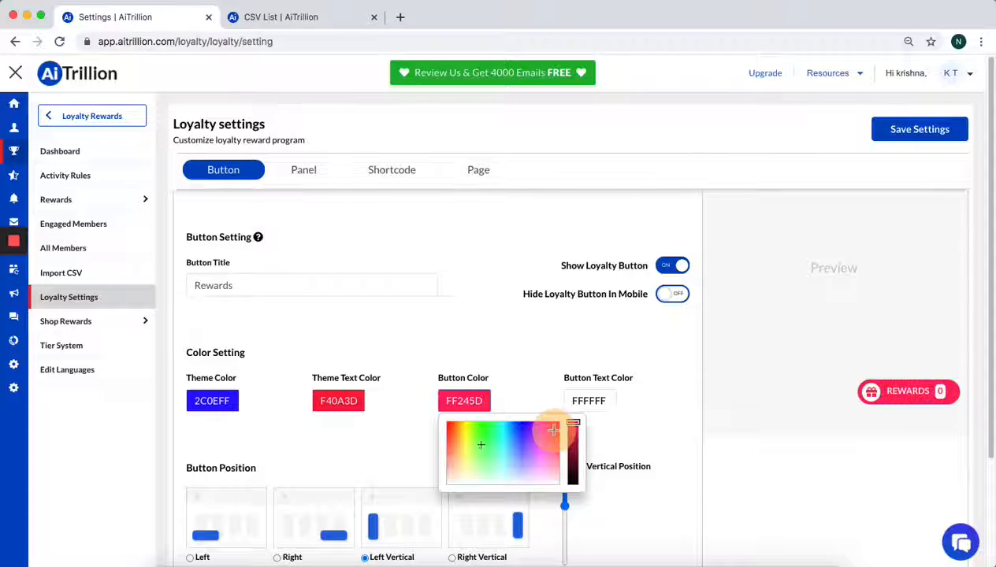
drag(549, 436, 541, 439)
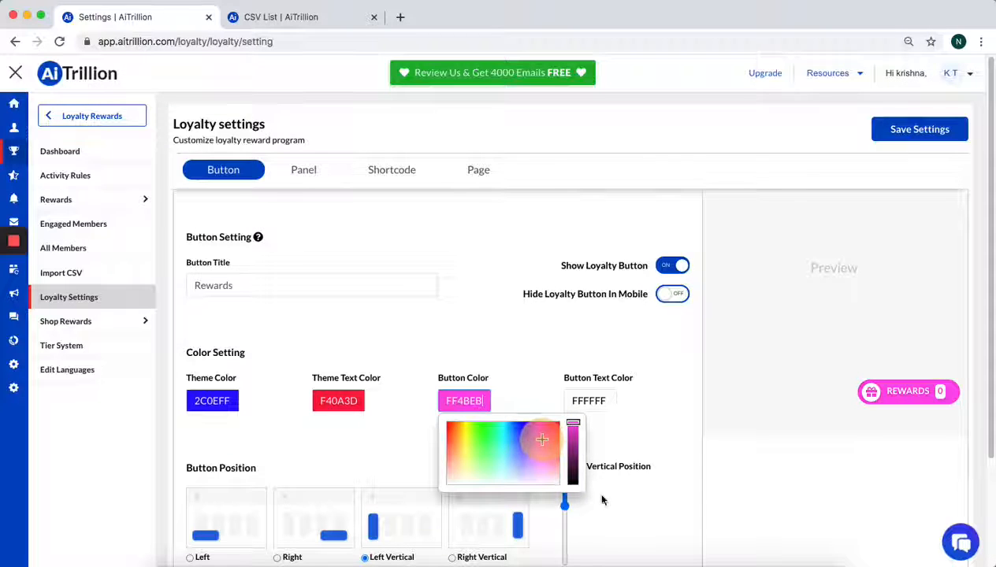
click(636, 491)
Try "Loyalty" as the loyalty button title and clear it again
click(364, 278)
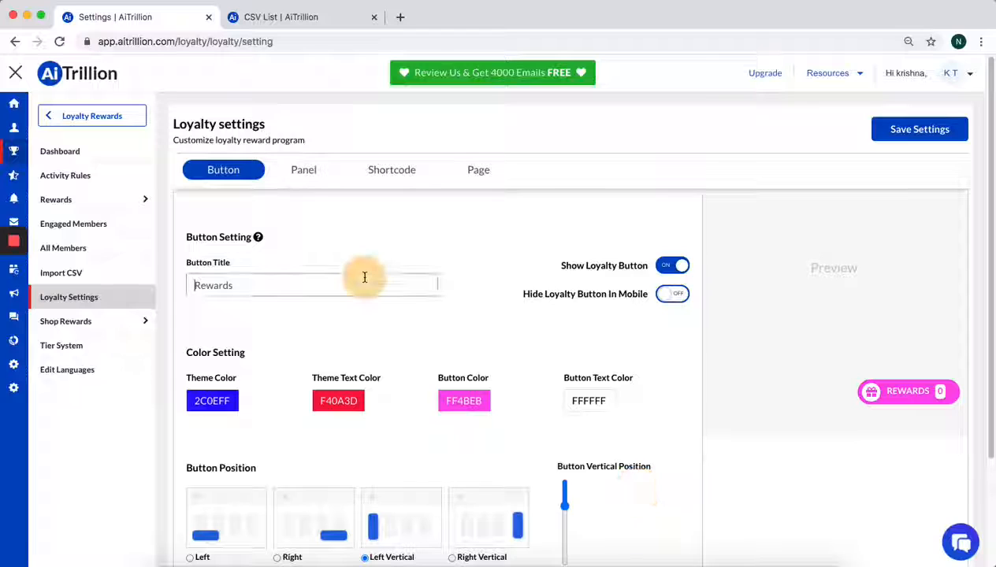
drag(359, 288, 147, 284)
text(Loyalty)
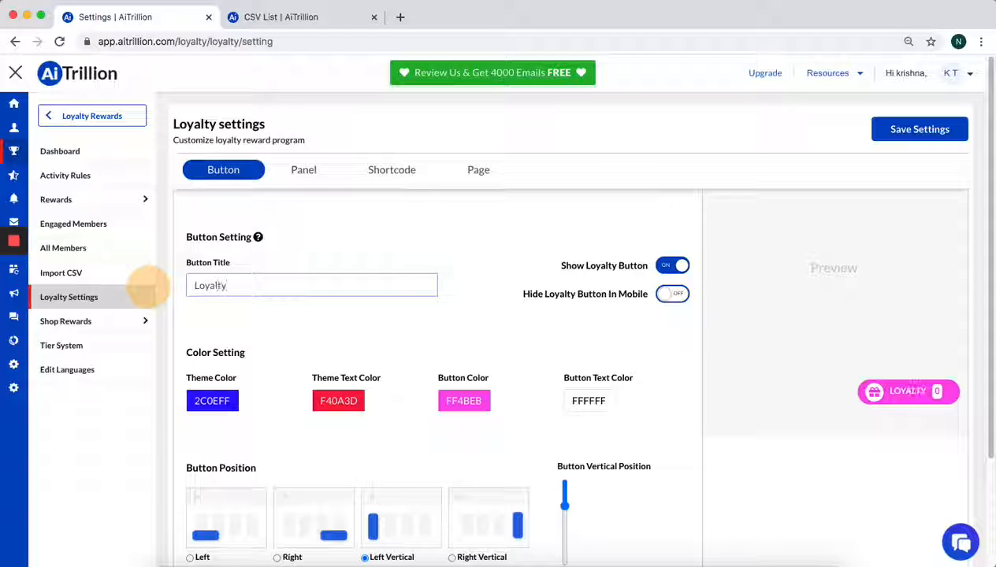
key(BackSpace)
key(BackSpace)
key(BackSpace)
key(BackSpace)
key(BackSpace)
key(BackSpace)
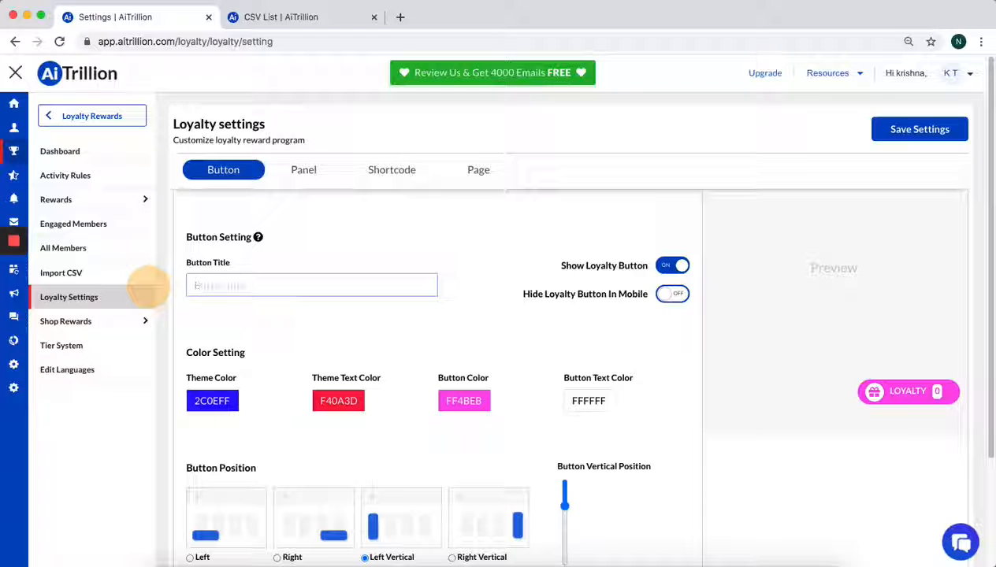
Enter "Bonus Points" as the loyalty button title and save the button settings
text(Bonus)
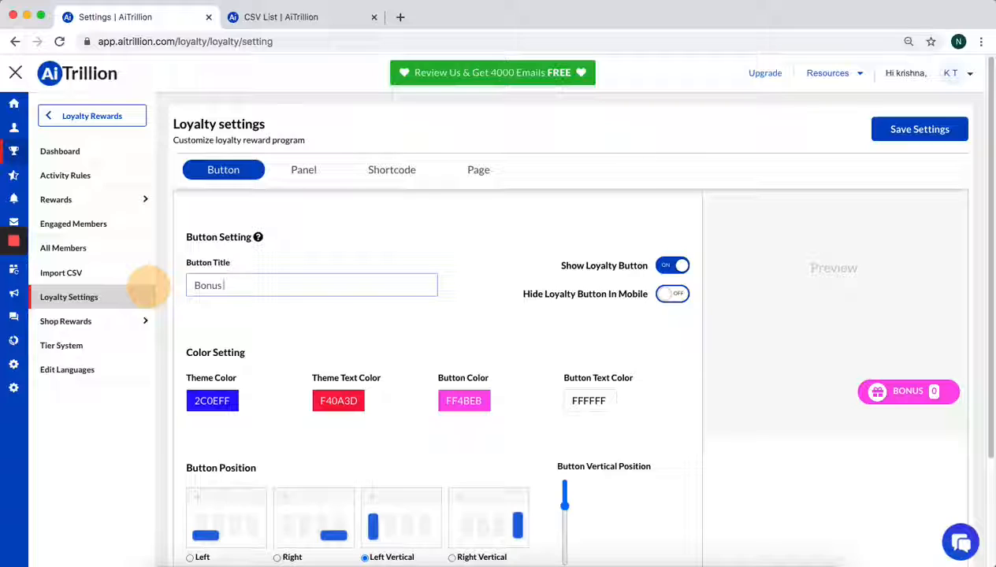
text( Pi)
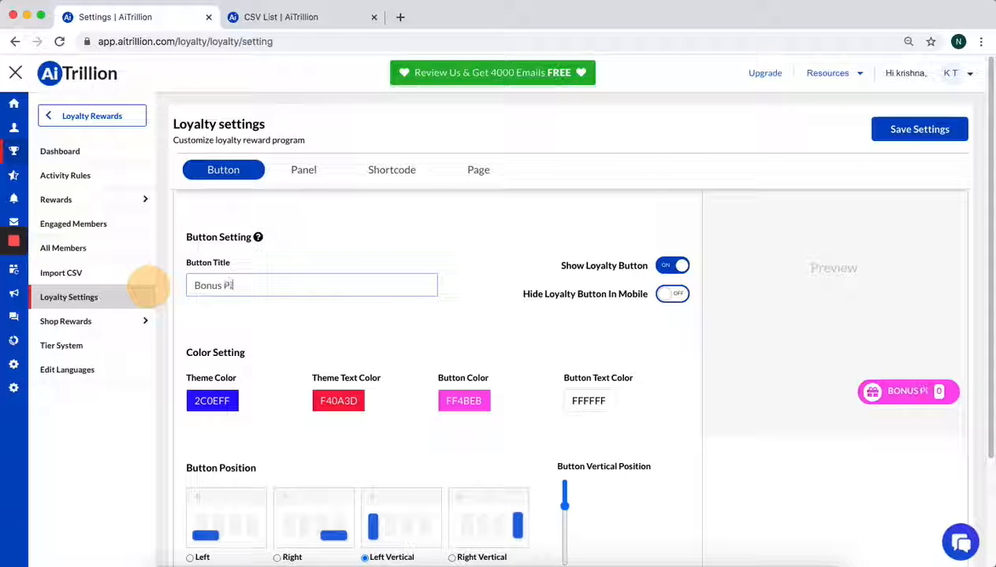
key(BackSpace)
text(oints)
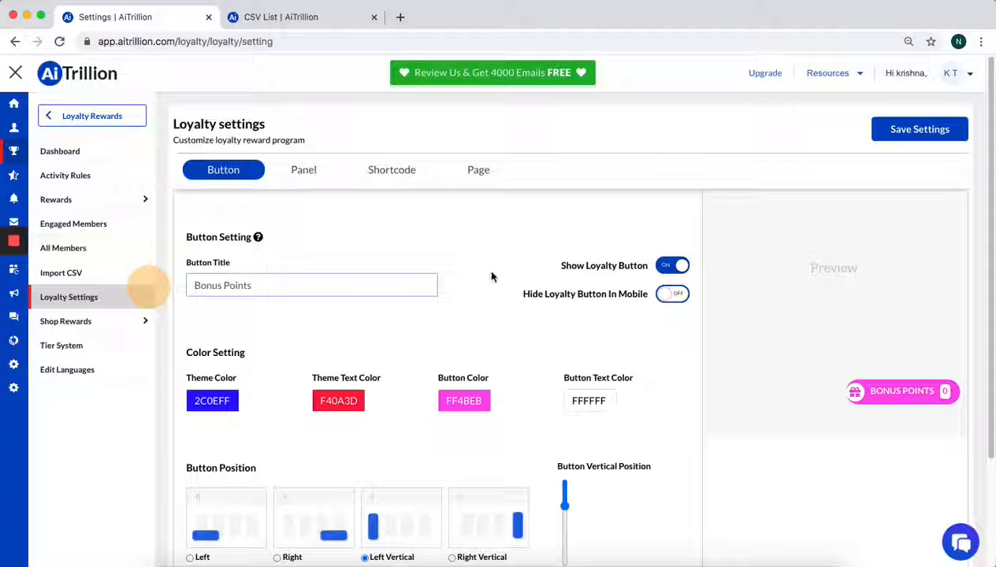
scroll(552, 300, down, 2)
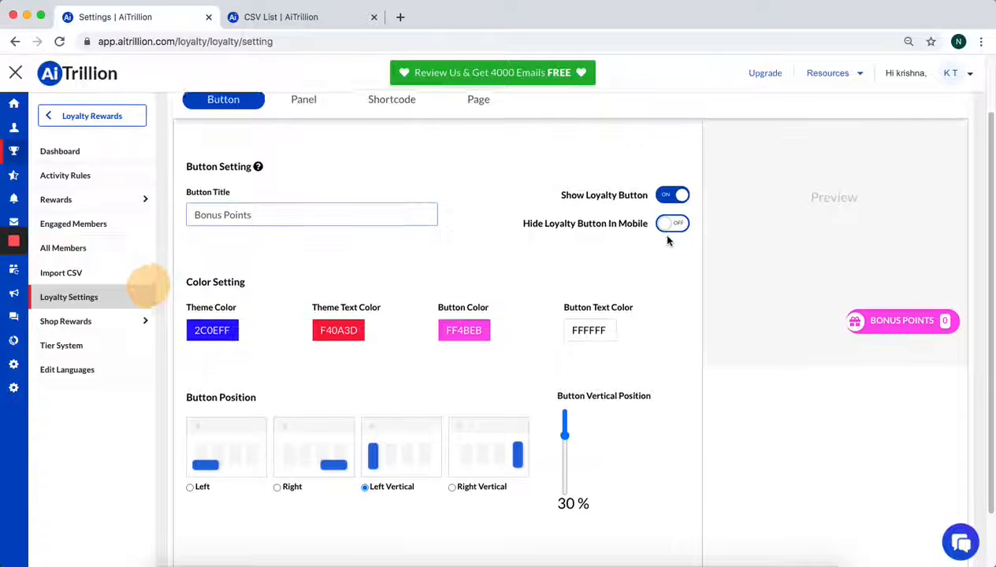
scroll(605, 299, down, 1)
scroll(529, 451, down, 2)
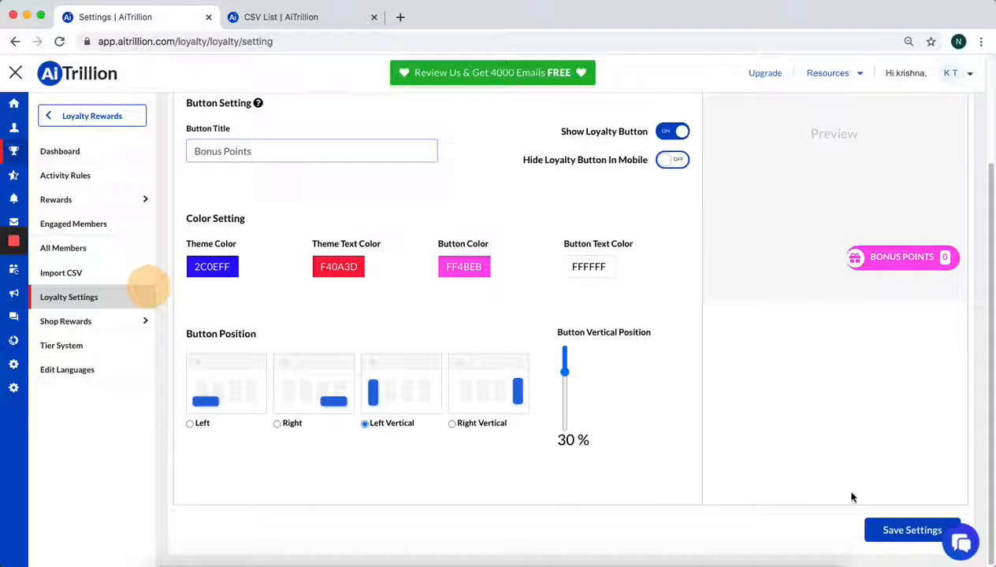
click(886, 528)
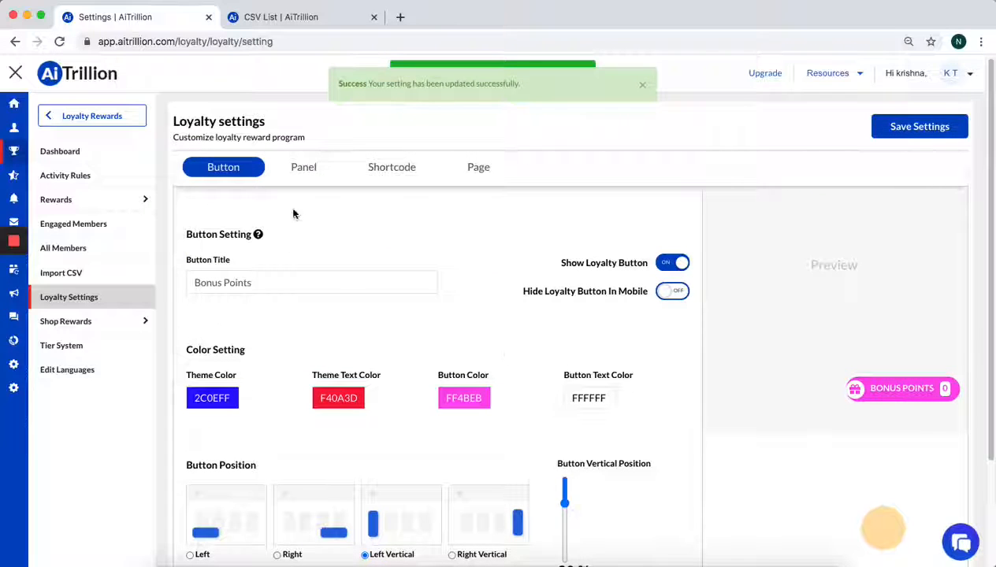
Review the loyalty panel's After Login Popup and Introductory Popup options, and save the panel settings
click(303, 167)
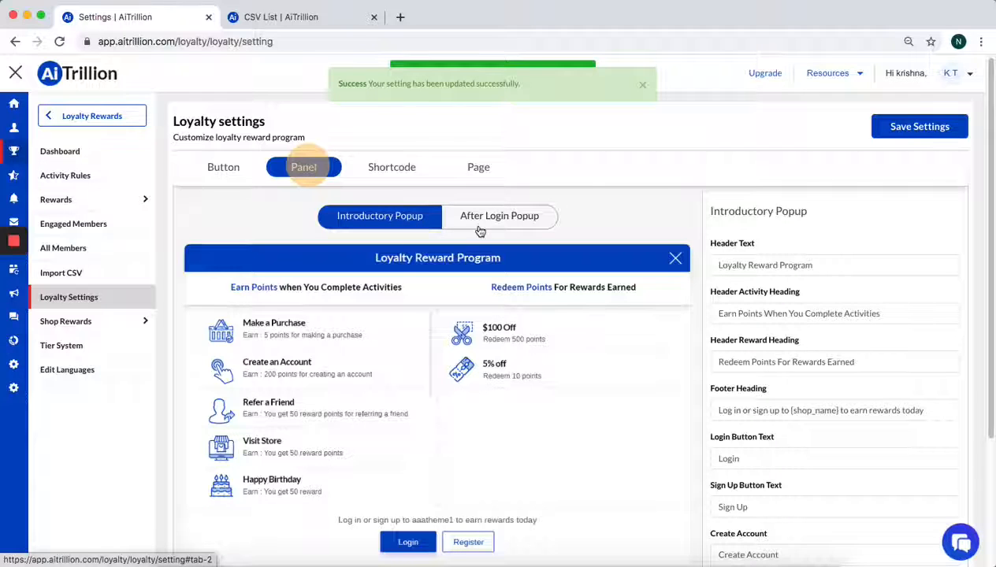
click(510, 228)
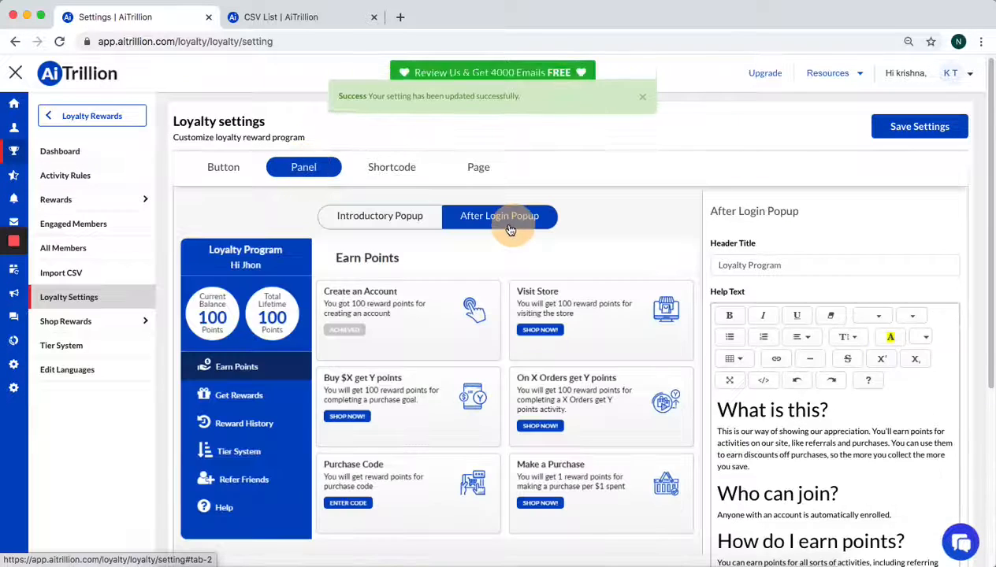
click(398, 217)
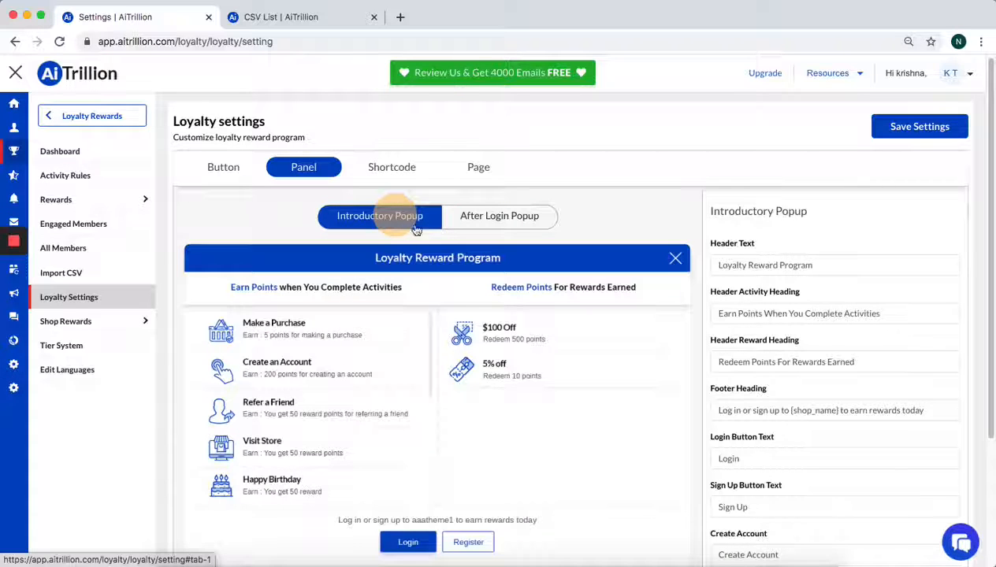
scroll(441, 237, down, 3)
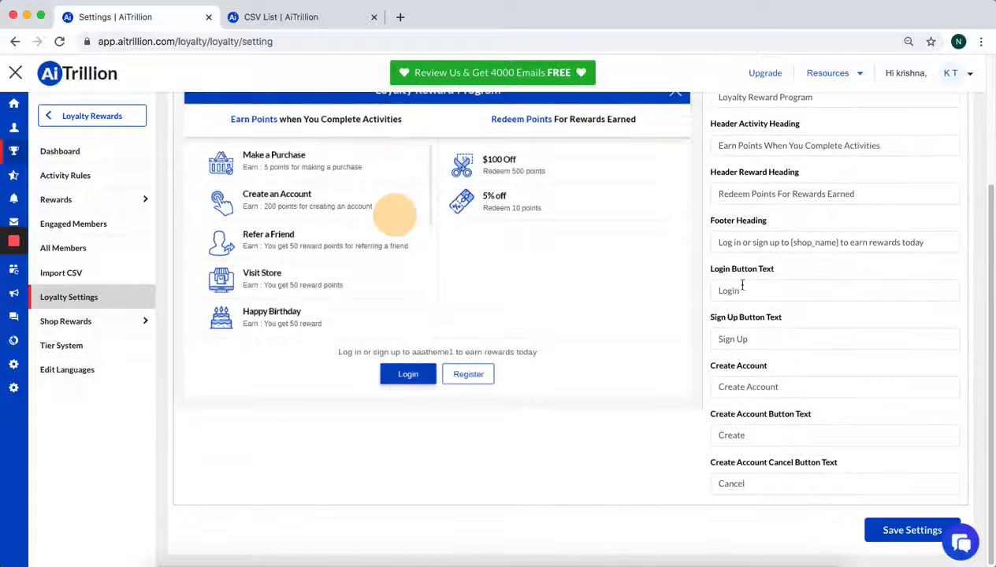
click(760, 449)
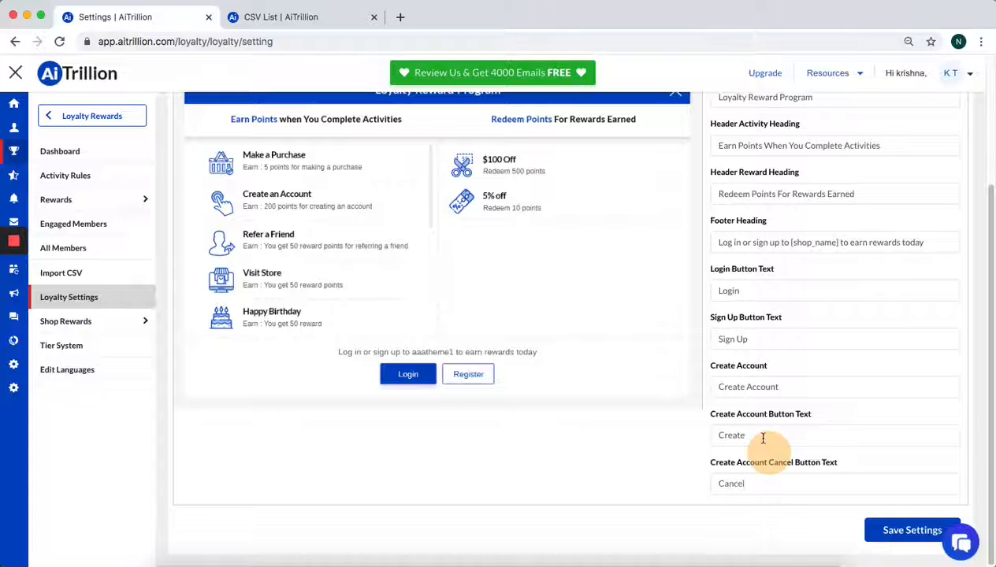
scroll(758, 414, up, 2)
scroll(758, 415, down, 2)
click(910, 531)
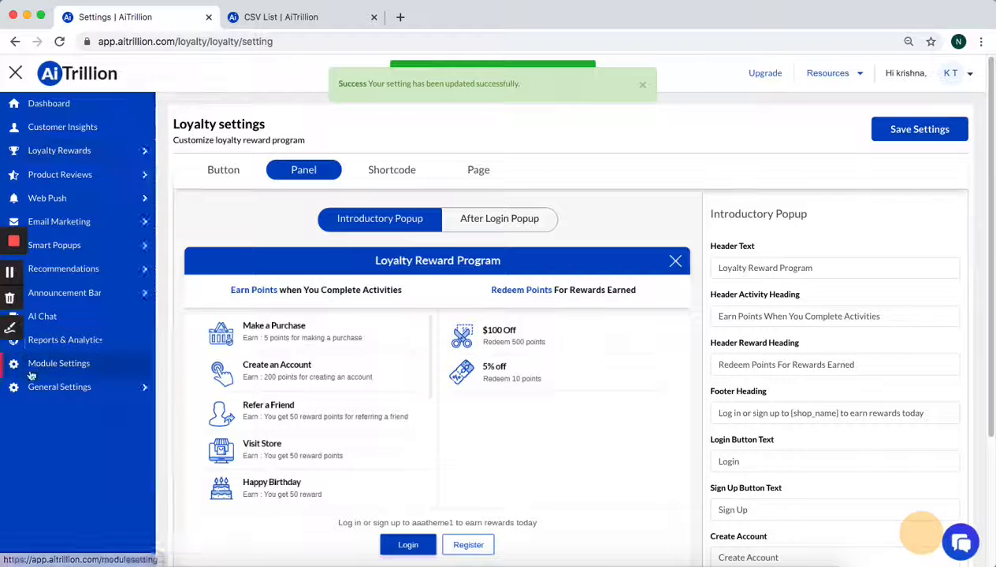
Go back to the module settings, open the Review settings and set the customer review profile icon color to red C20000
click(30, 363)
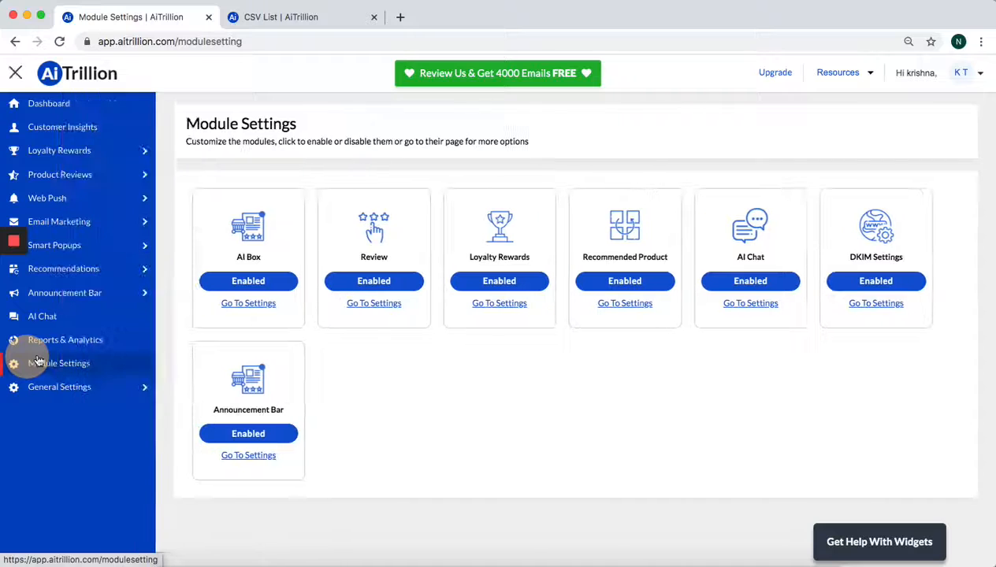
click(359, 308)
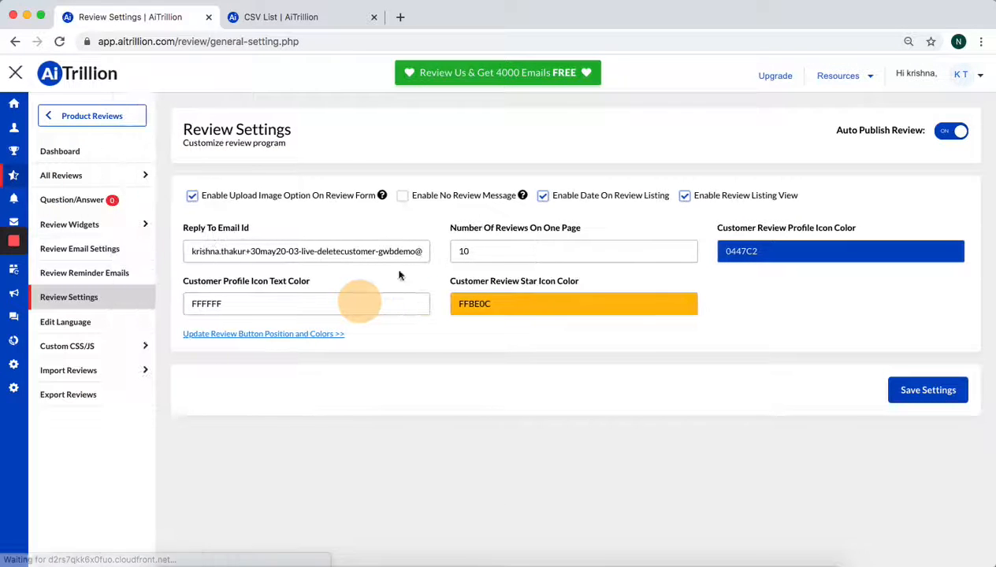
click(783, 249)
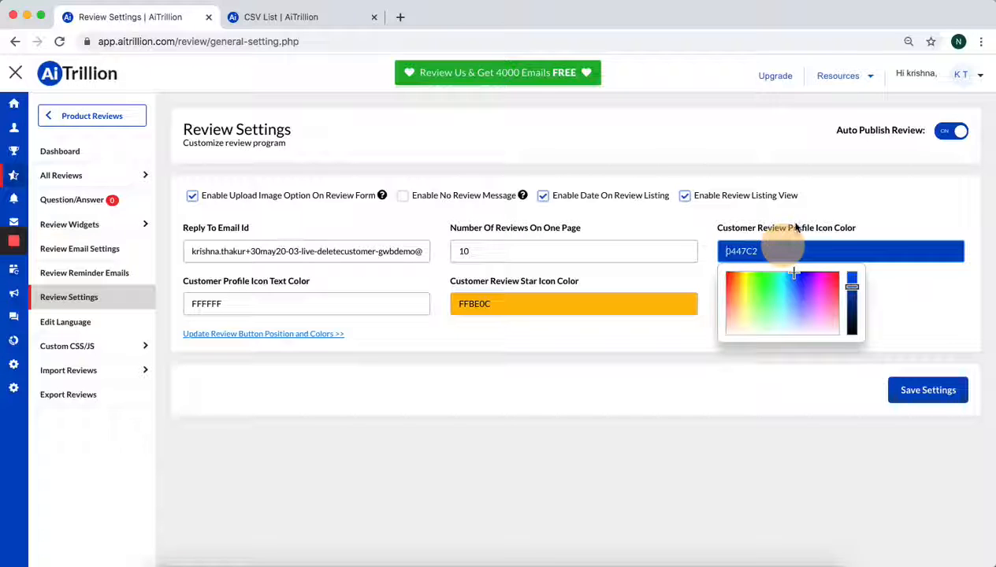
click(851, 273)
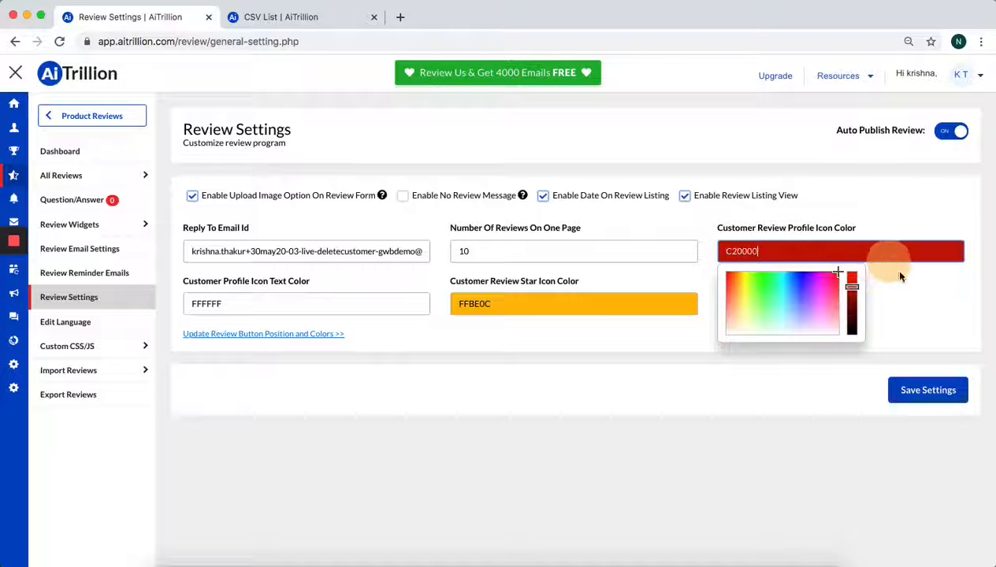
click(932, 311)
Set the customer review star icon color to 5209FF and save the review settings
click(637, 309)
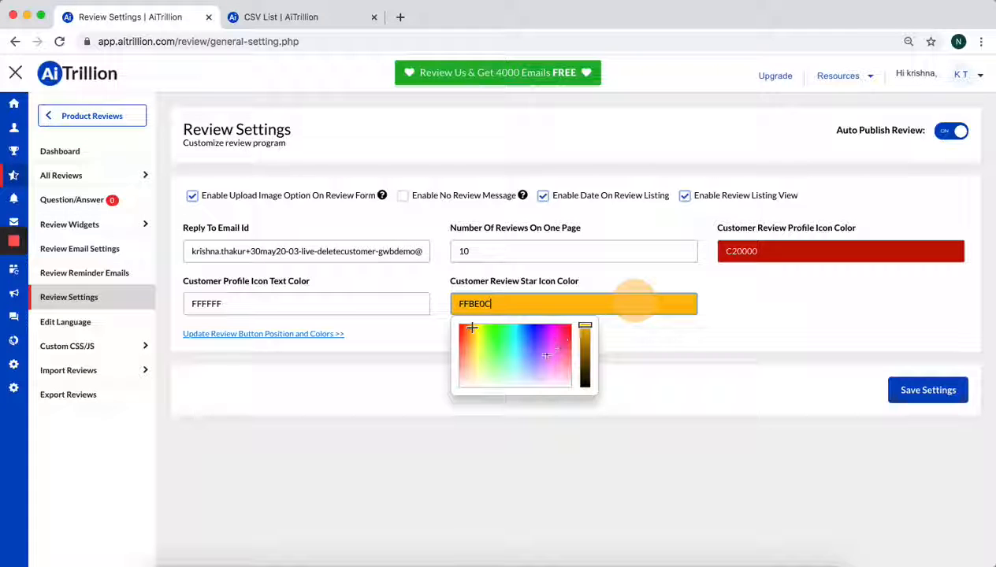
drag(546, 355, 539, 327)
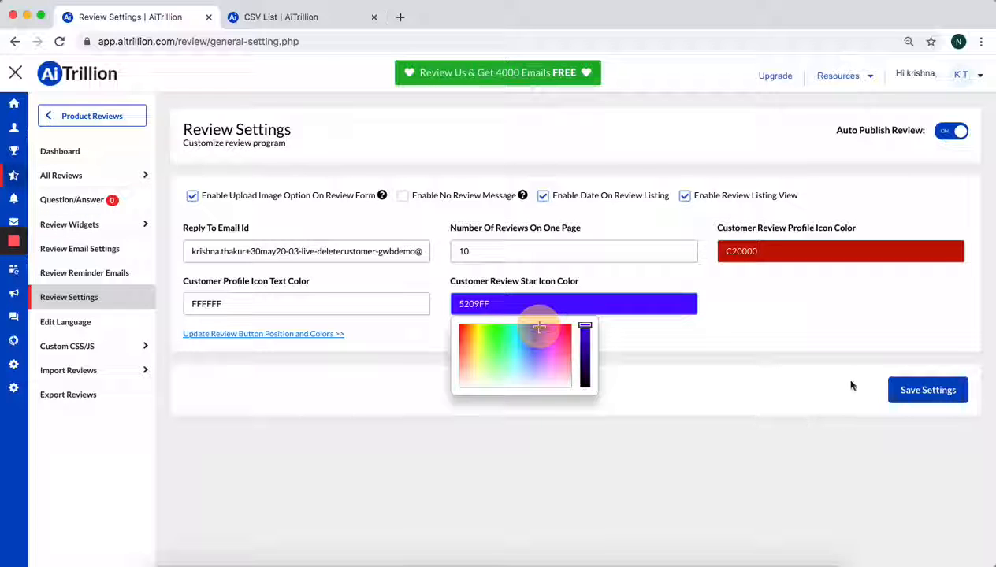
click(953, 393)
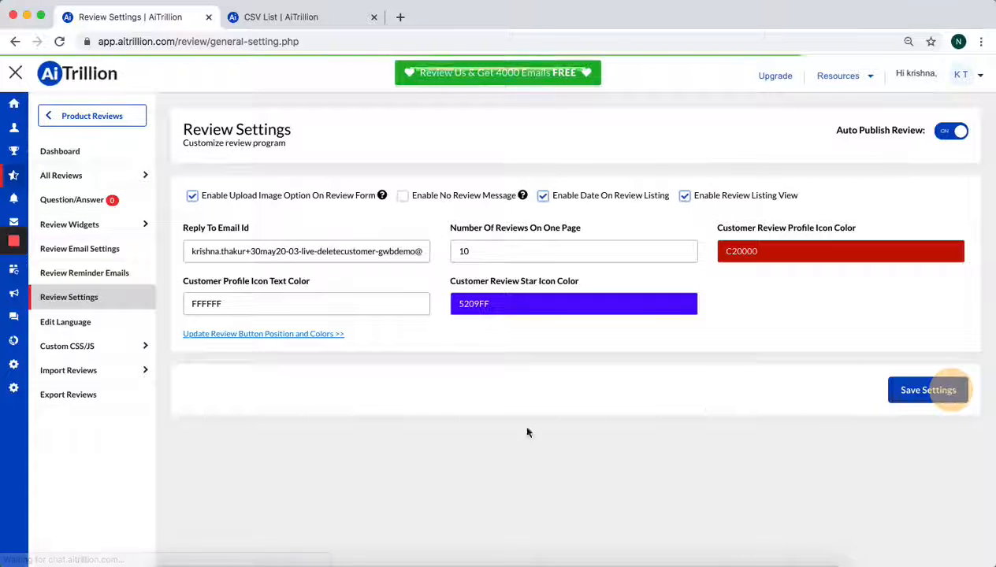
Open the AI Box settings from the module settings and review the icon library for the AI Box
click(14, 365)
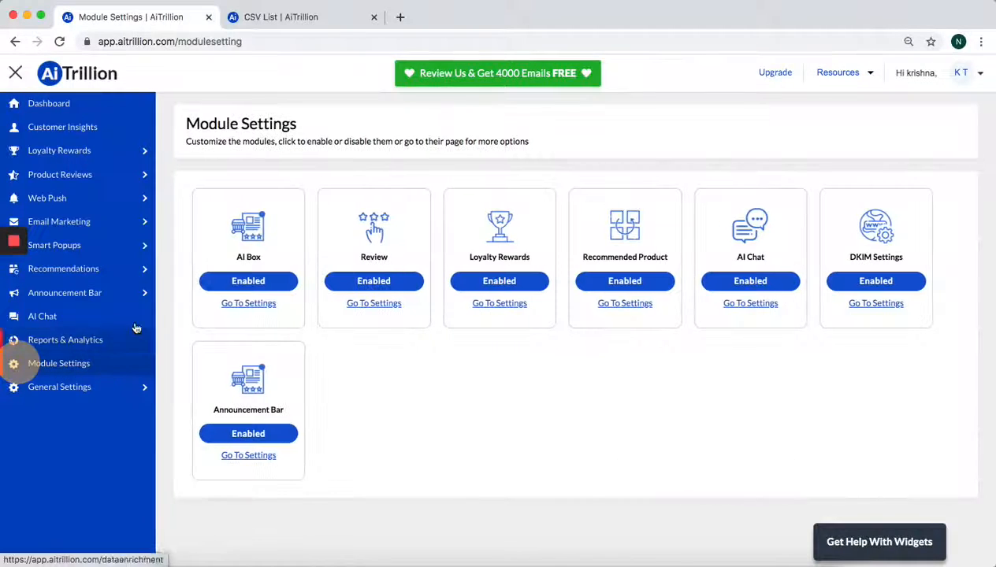
click(262, 304)
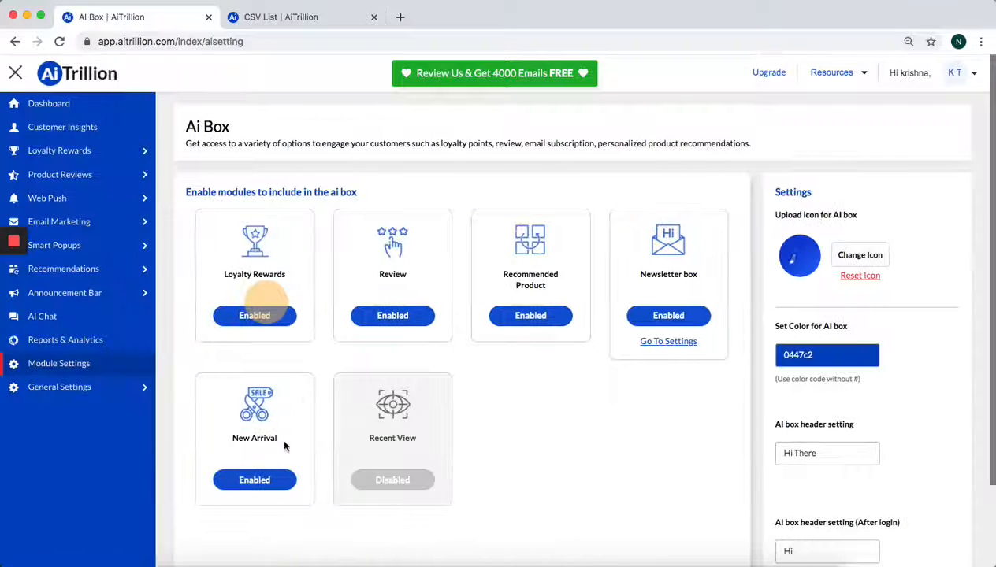
scroll(723, 367, down, 2)
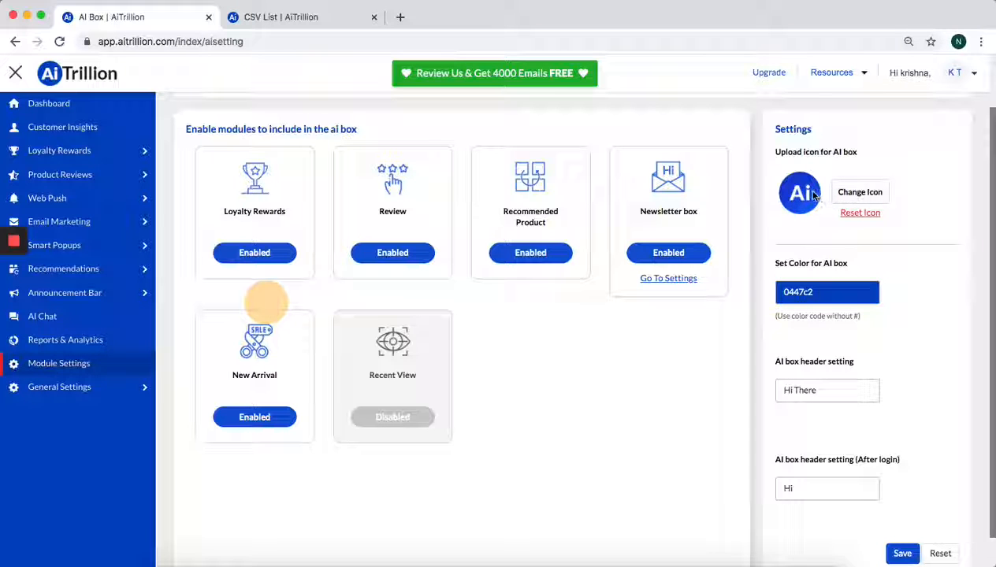
click(863, 194)
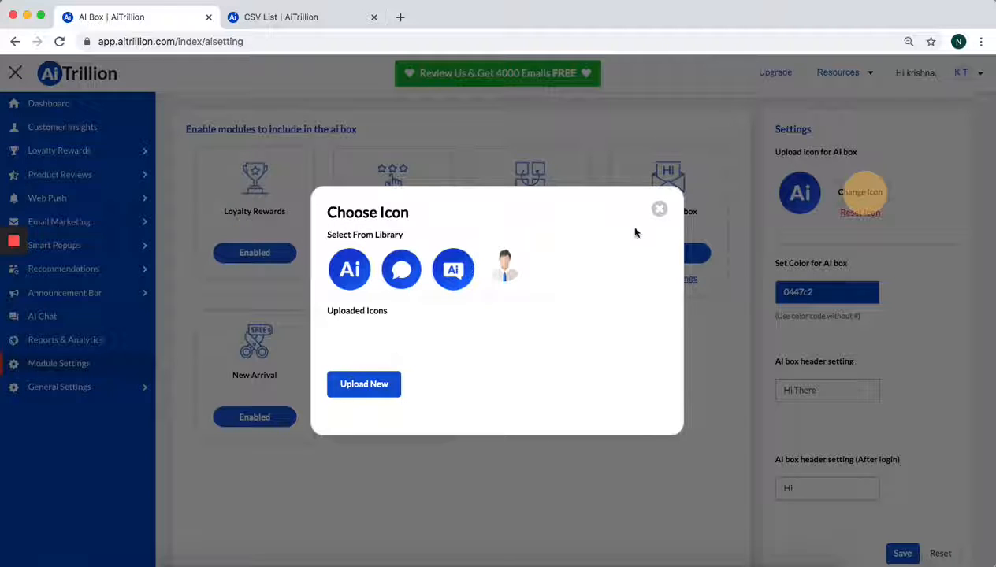
click(659, 210)
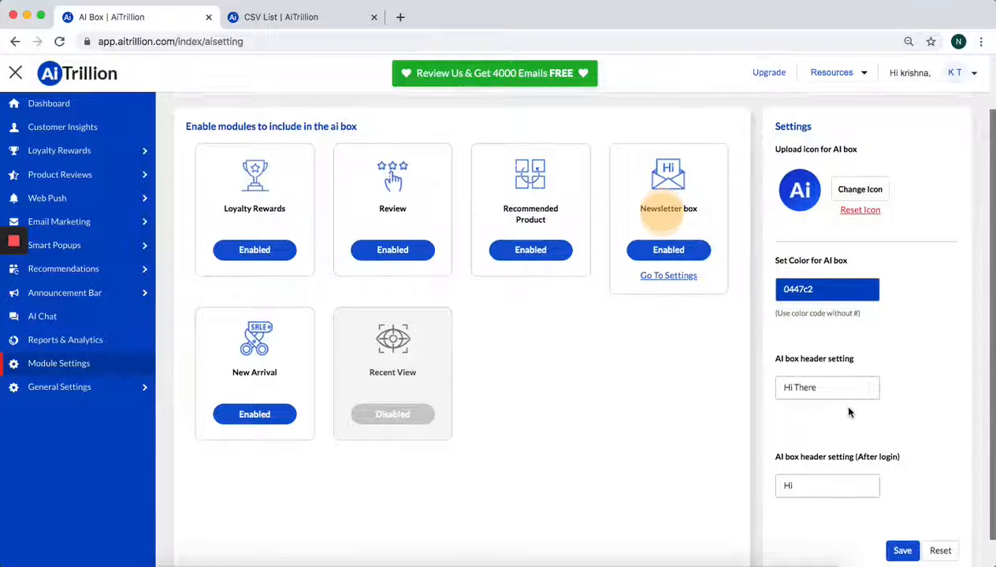
Check the AI Box header texts before and after login, and save the AI Box settings
scroll(849, 412, down, 2)
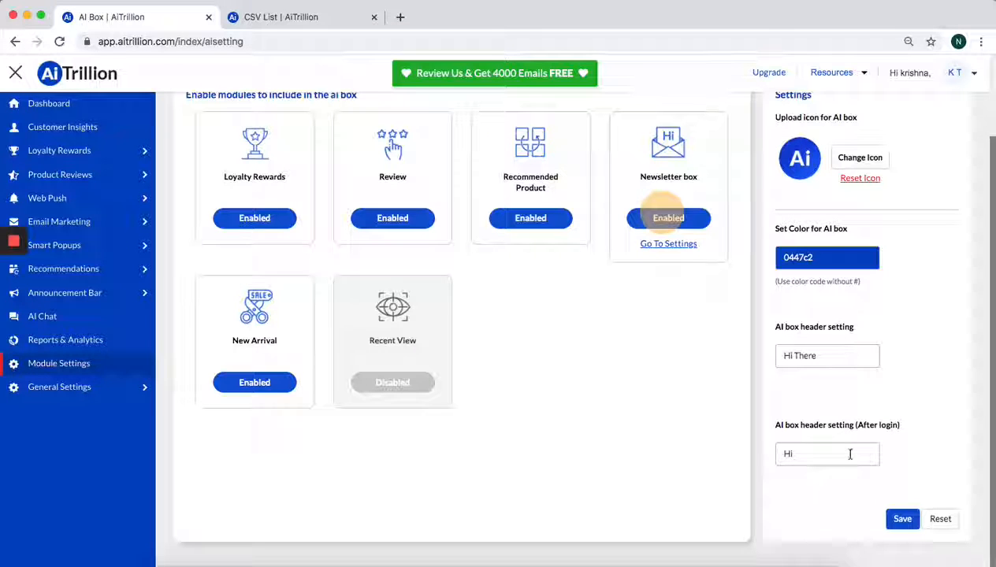
click(851, 454)
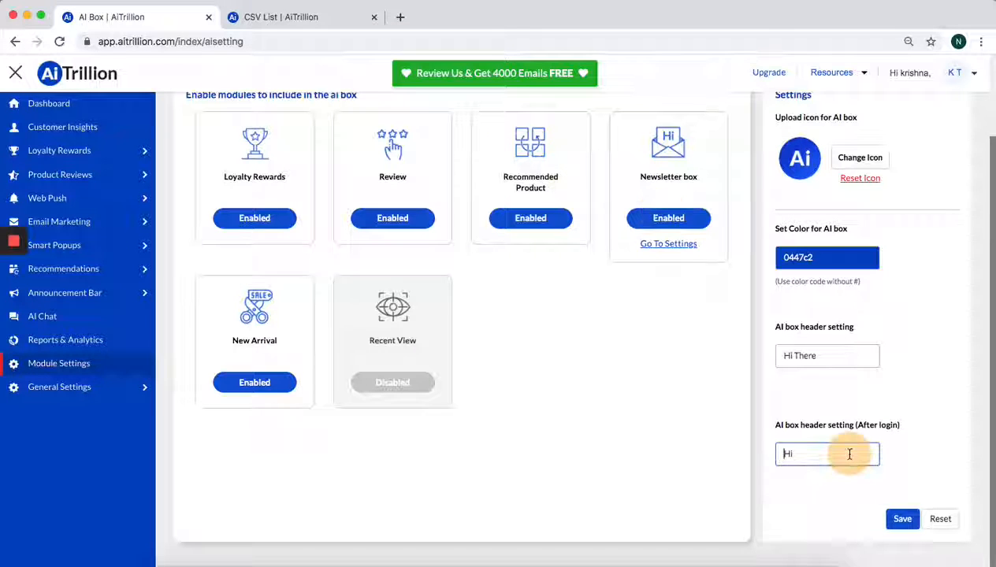
click(905, 520)
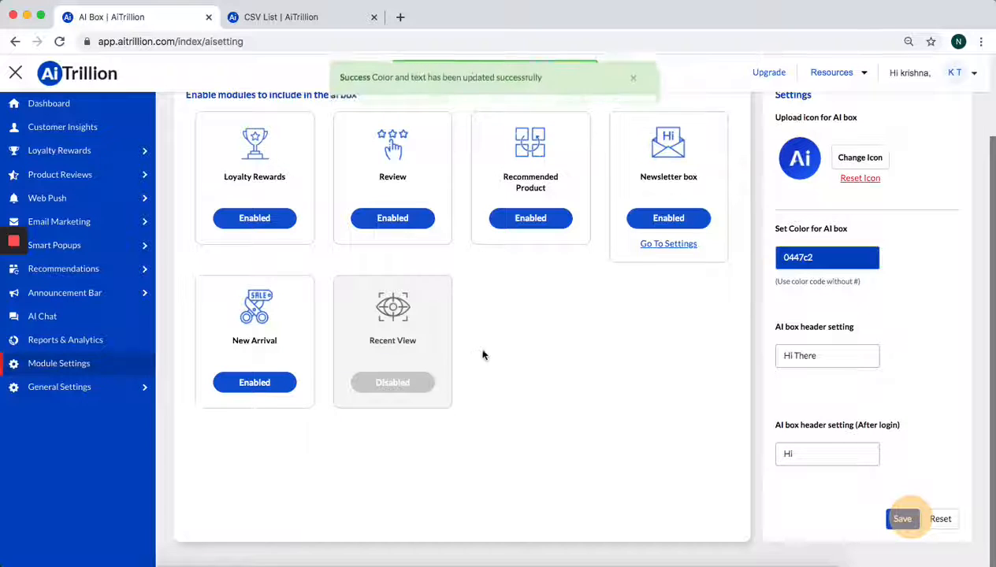
Return to the module settings, open the AI Chat settings and review the chat icon library
click(64, 368)
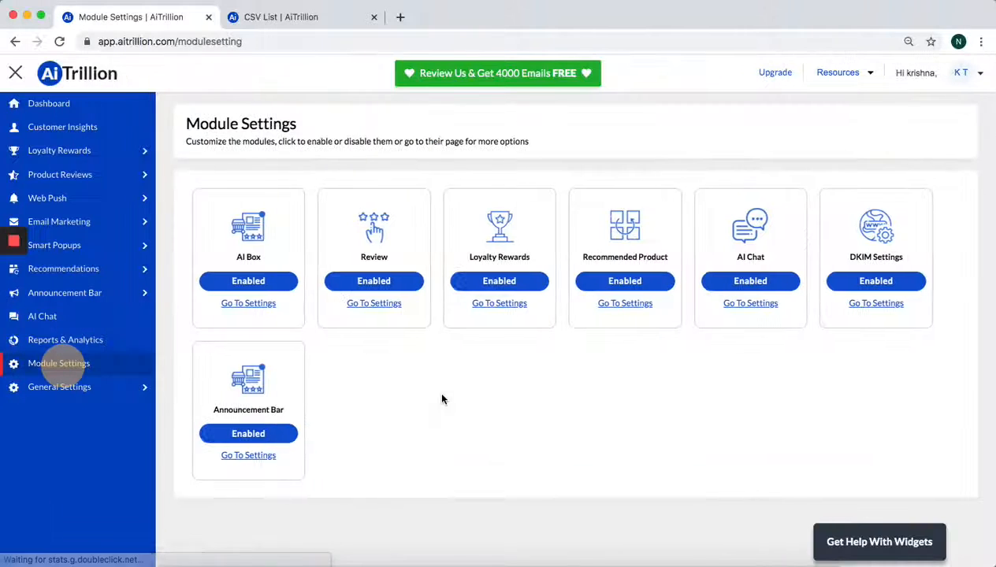
click(737, 309)
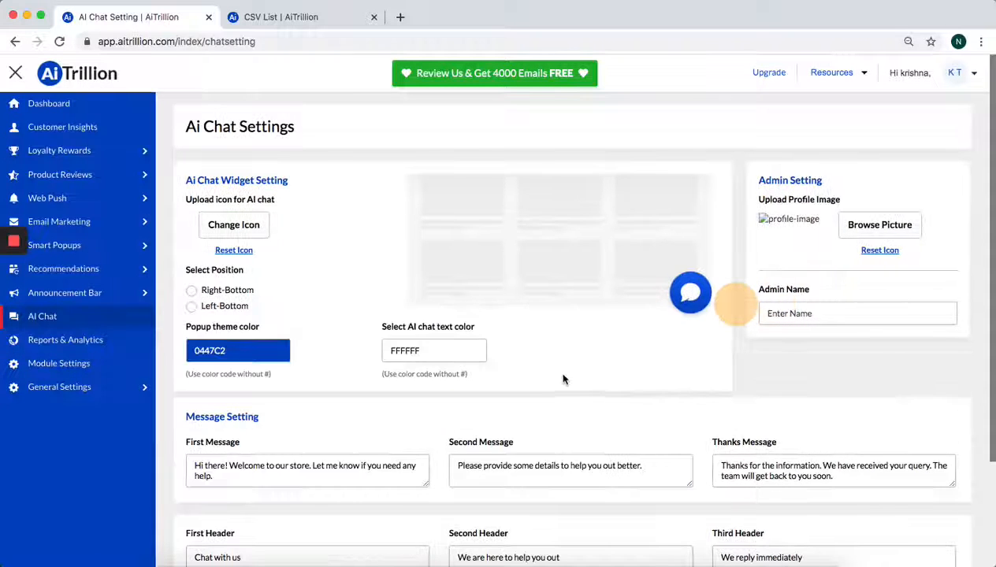
click(295, 235)
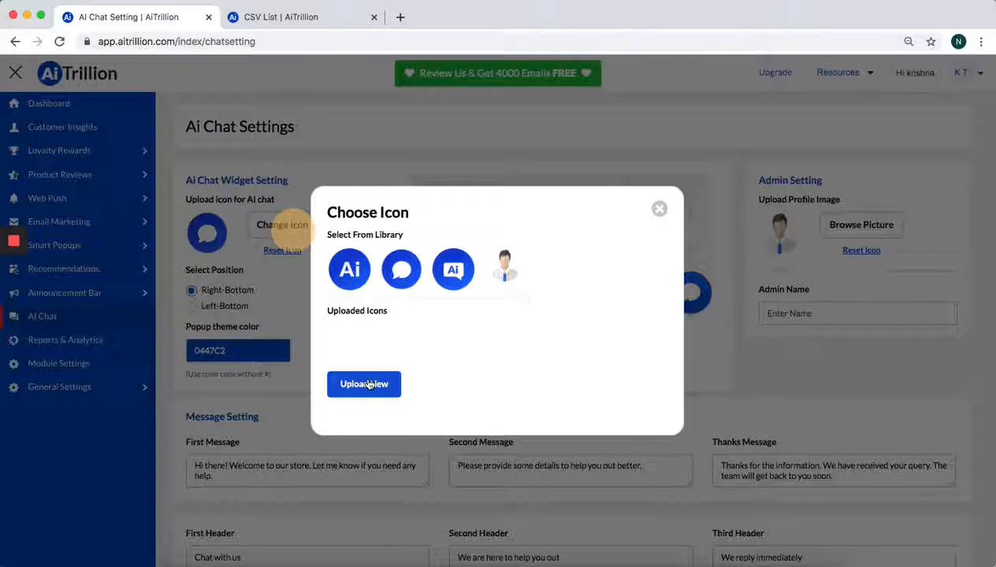
click(660, 208)
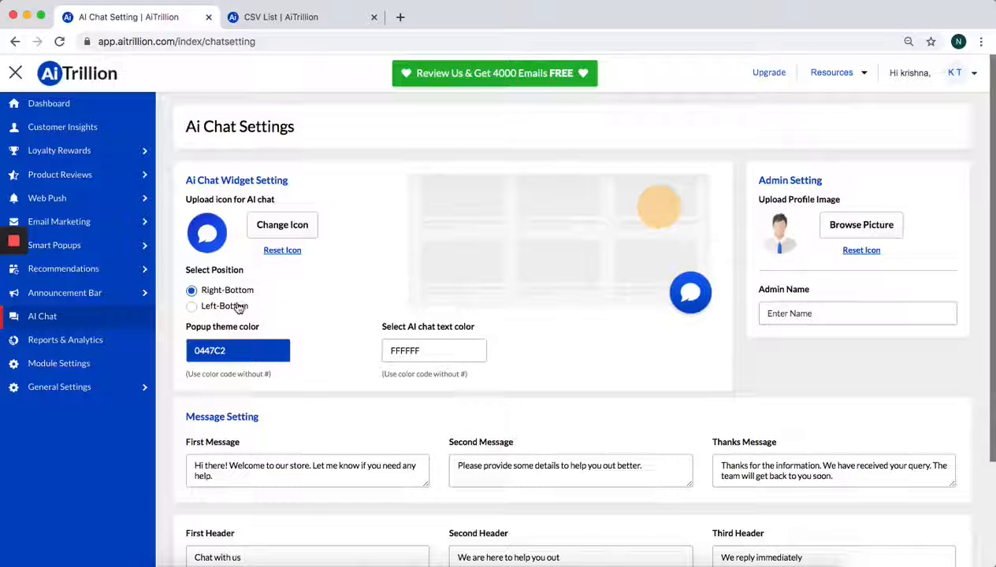
Set the AI Chat widget position to Left-Bottom and save the chat settings
click(239, 307)
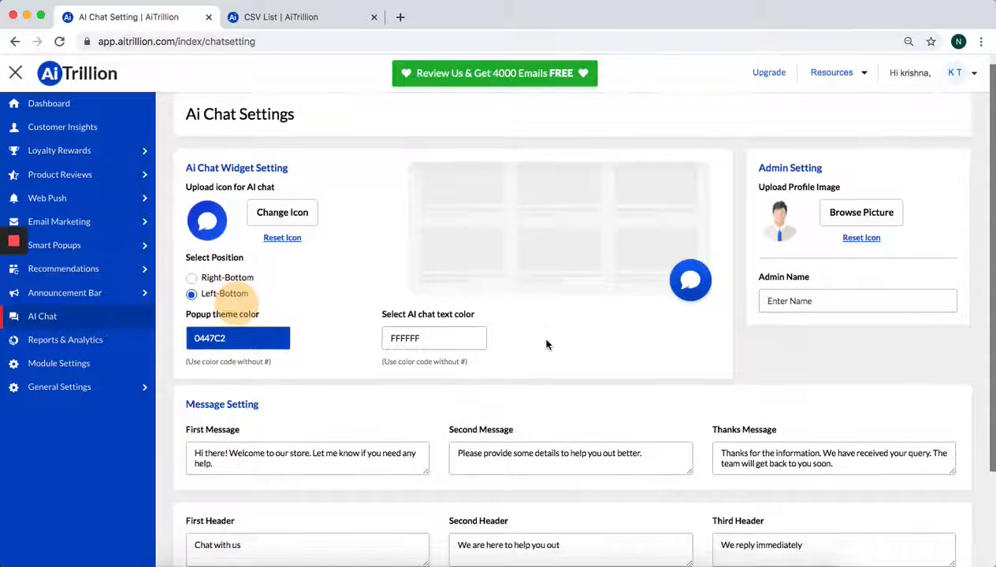
scroll(547, 345, down, 3)
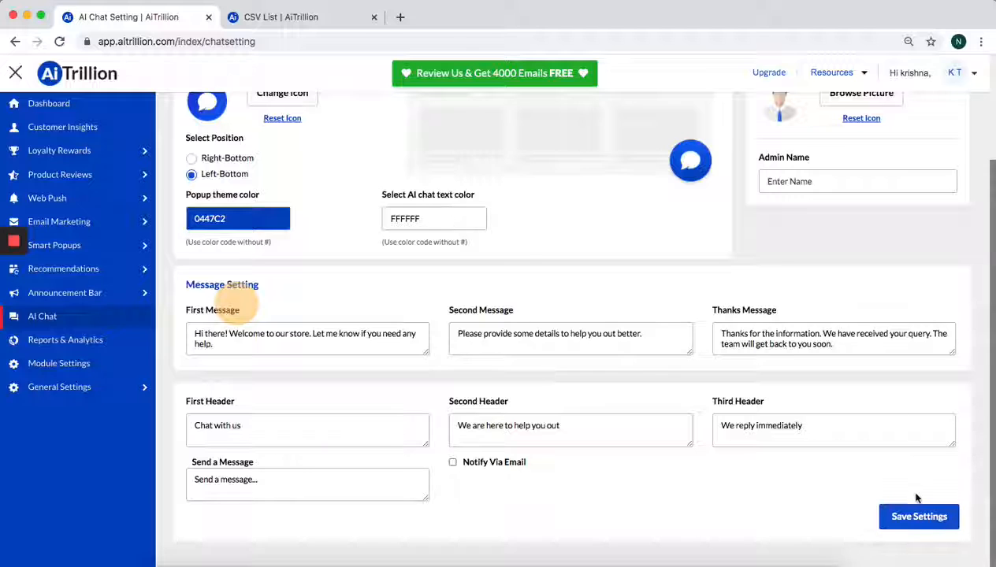
click(922, 520)
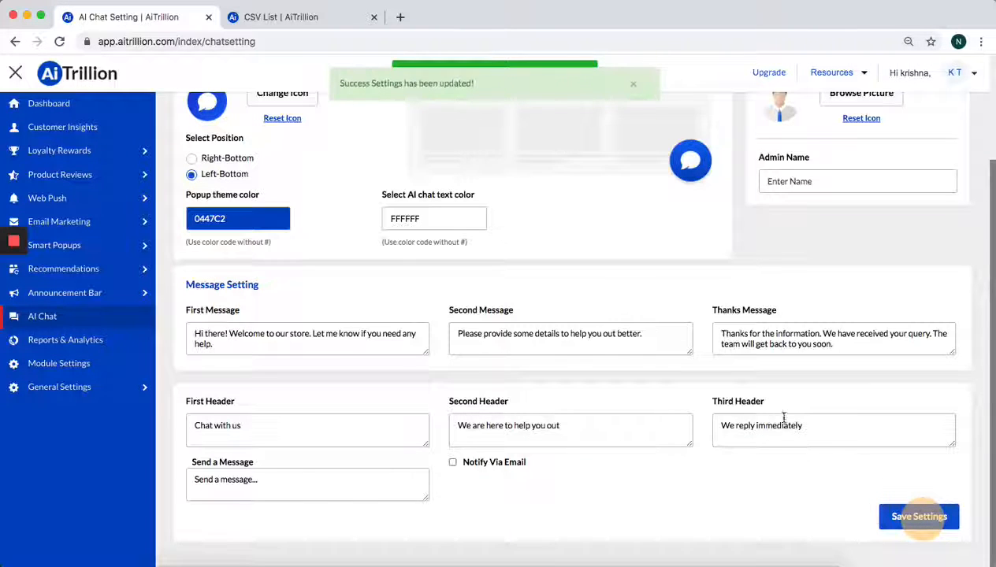
Open the Recommended Product settings from the module settings, review the product widgets and templates, and return to the module settings
click(65, 366)
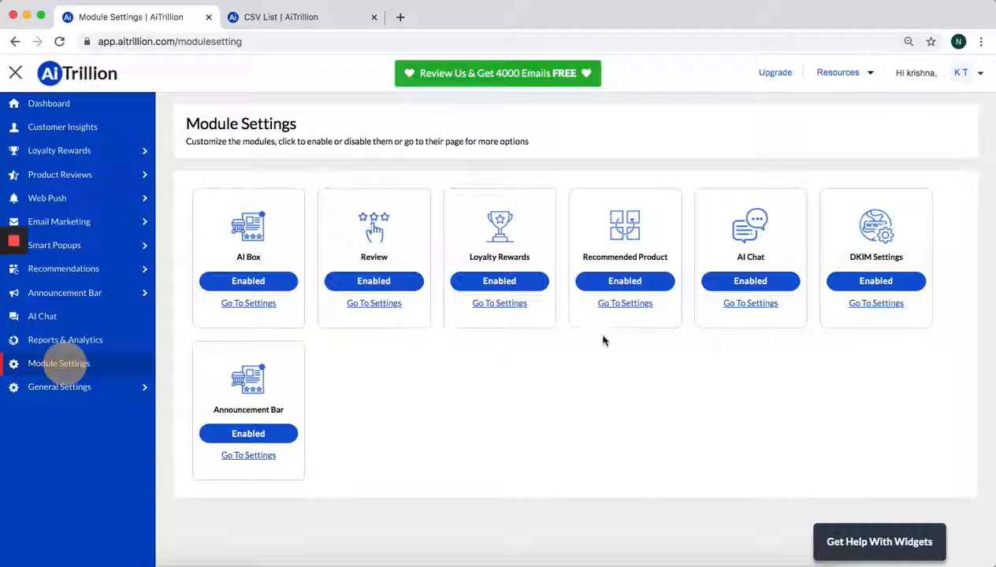
click(626, 308)
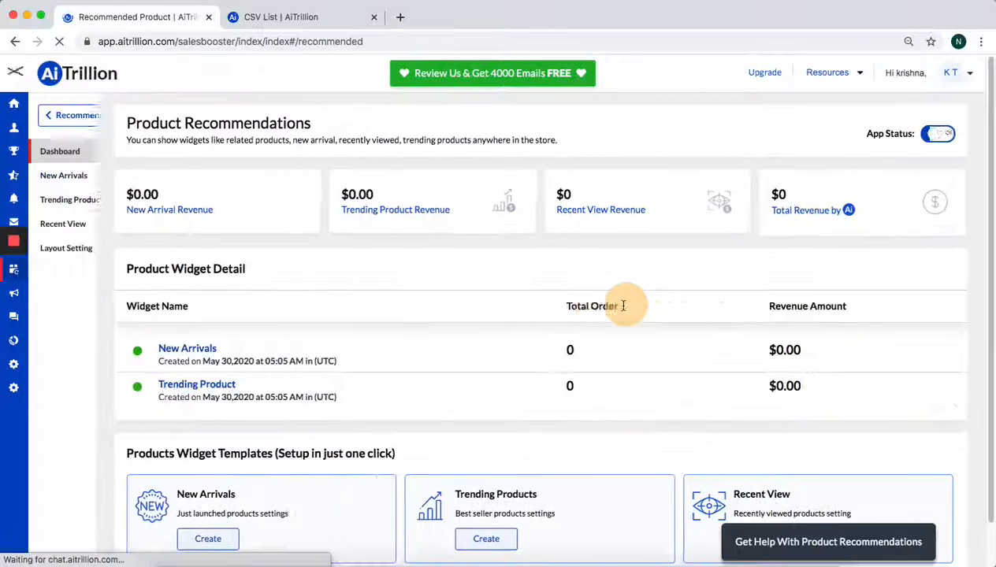
scroll(486, 415, down, 1)
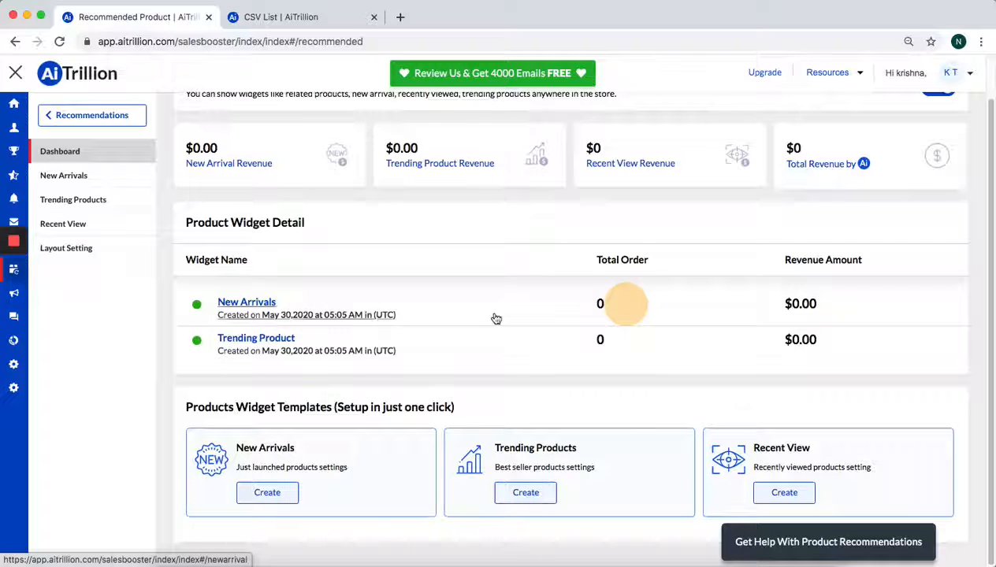
mouse_move(46, 355)
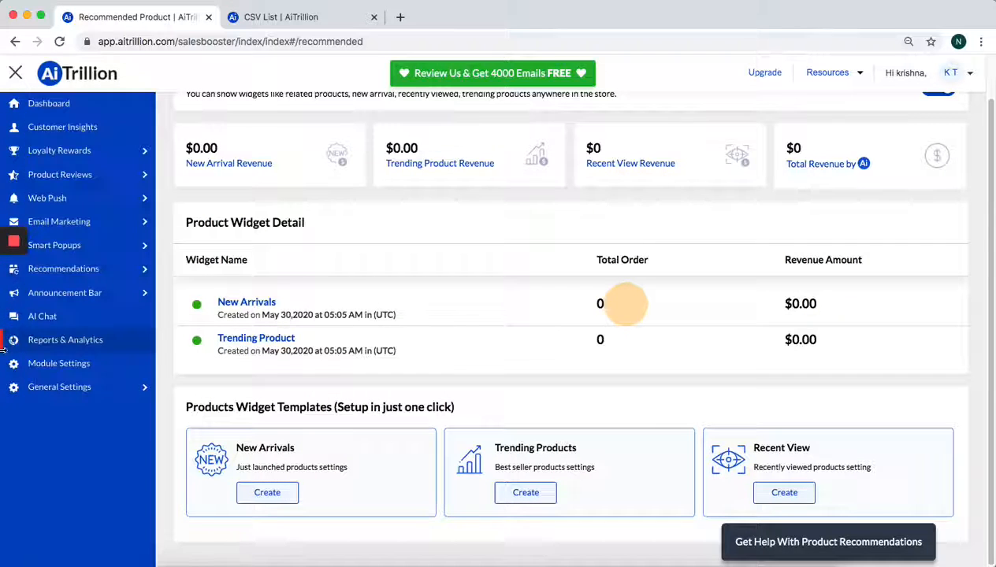
click(48, 364)
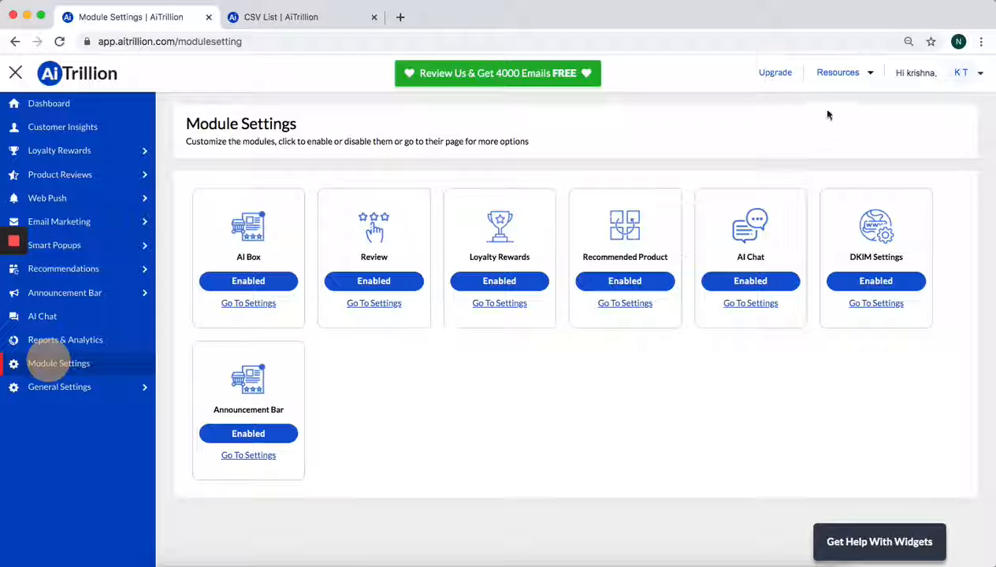
Switch to the browser tab with the CSV list and open the AiTrillion dashboard there
click(862, 81)
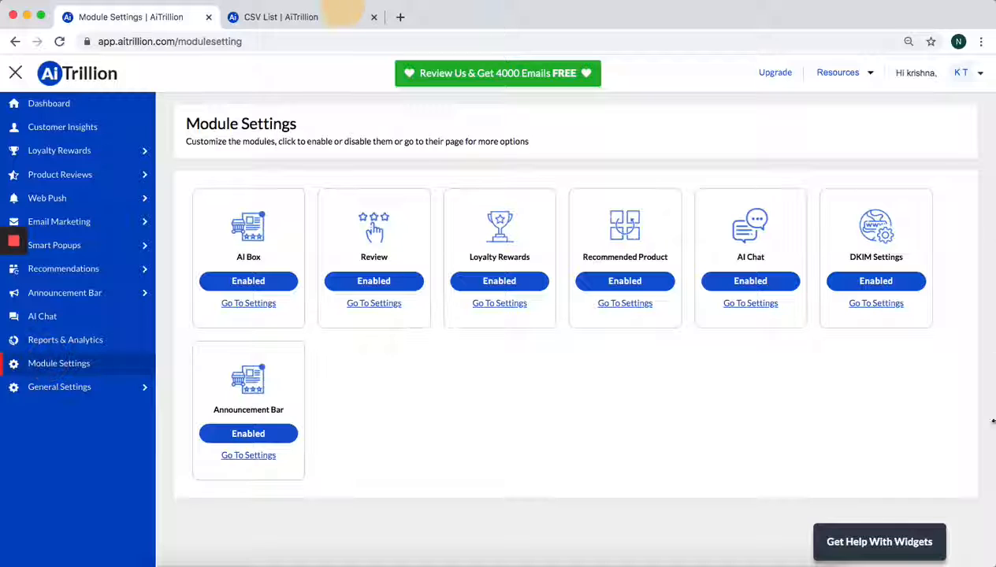
click(342, 12)
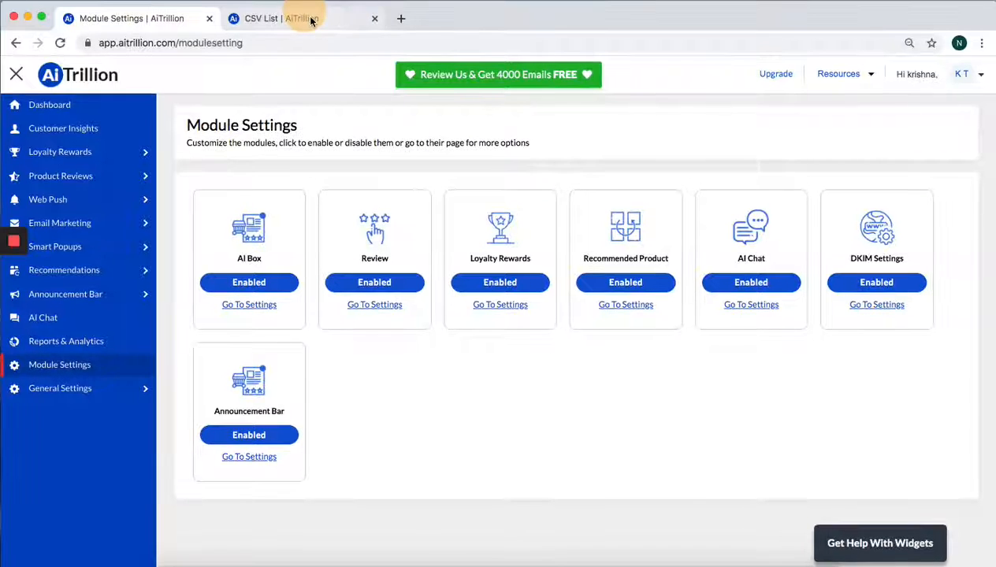
click(344, 17)
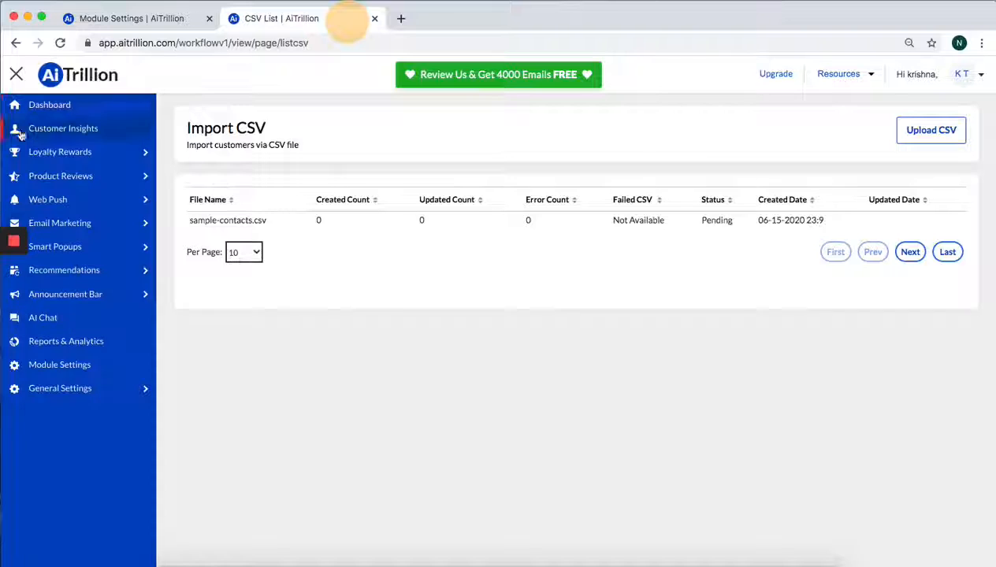
click(14, 104)
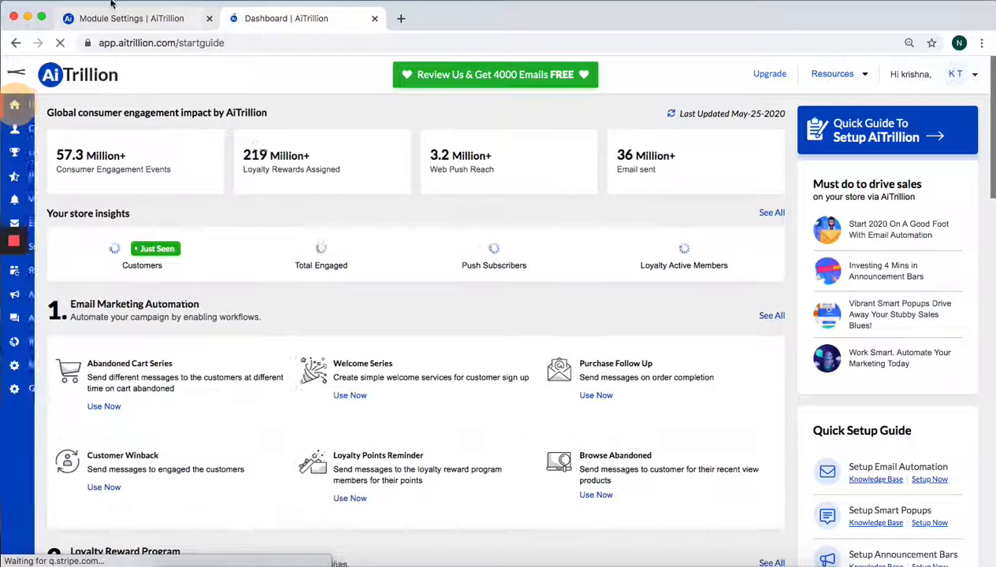
click(401, 18)
text(www.aitri)
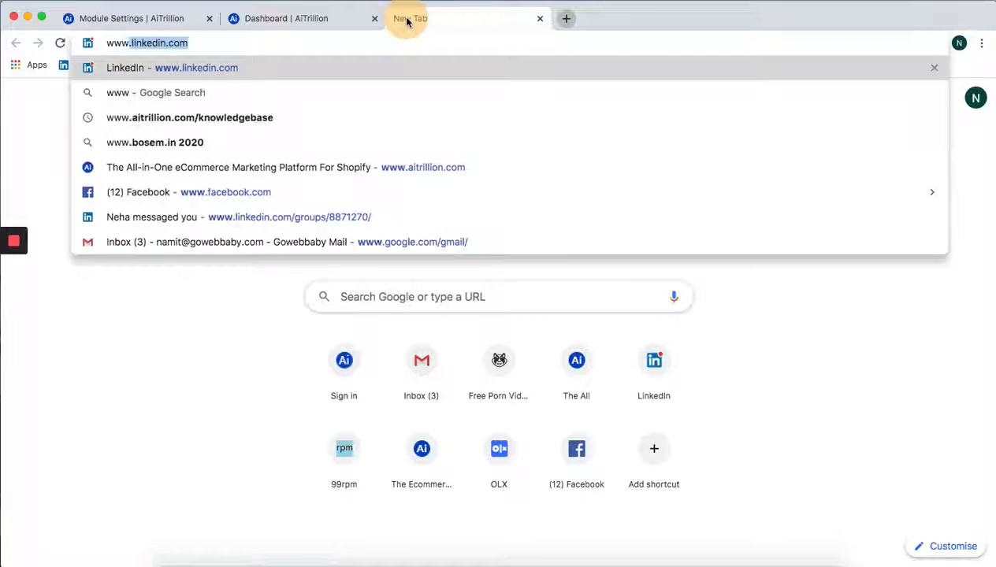
key(Return)
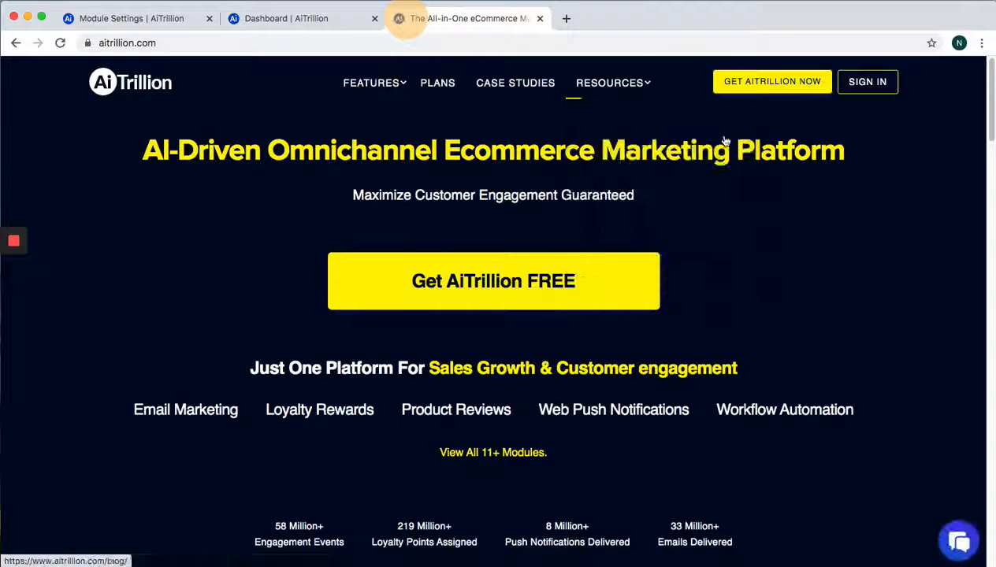
click(956, 542)
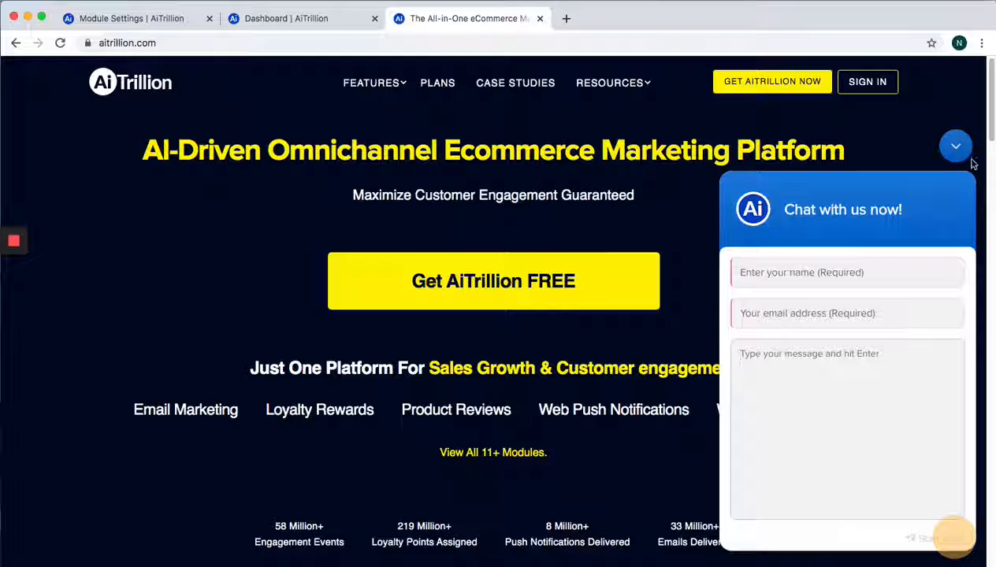
mouse_move(617, 89)
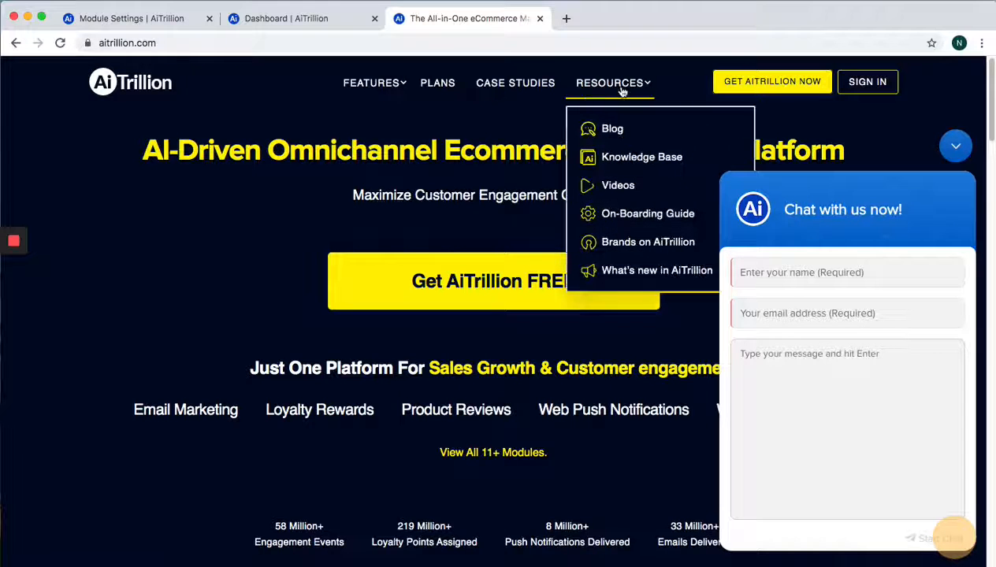